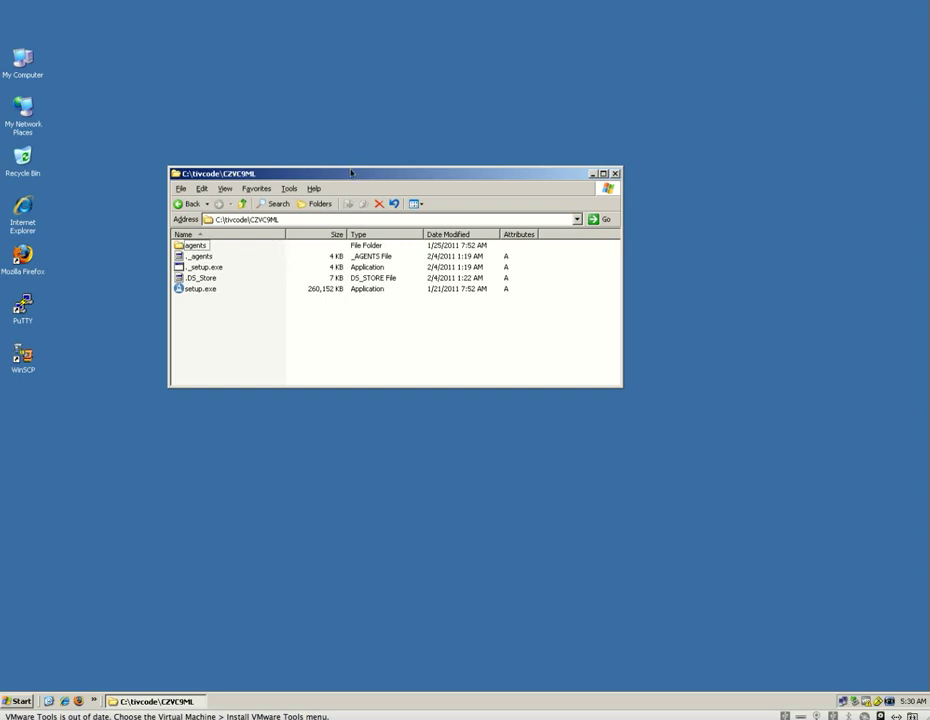
Step: Launch setup.exe from the C:\tivcode\CZVC9ML folder
left_click(209, 290)
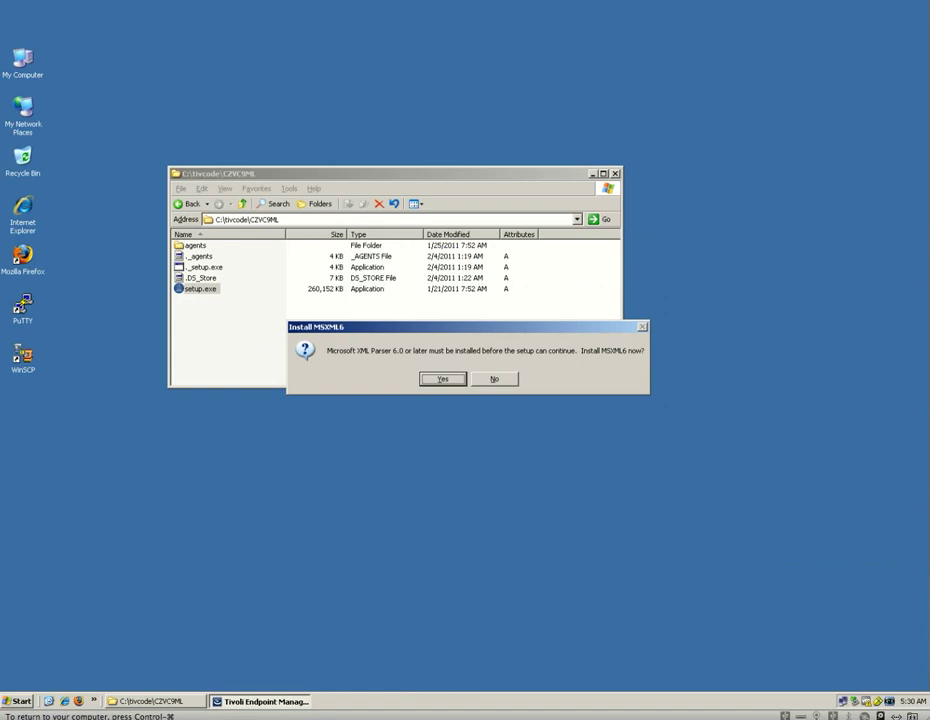
Step: Approve the MSXML6 install and choose the Evaluation installation type
left_click(444, 378)
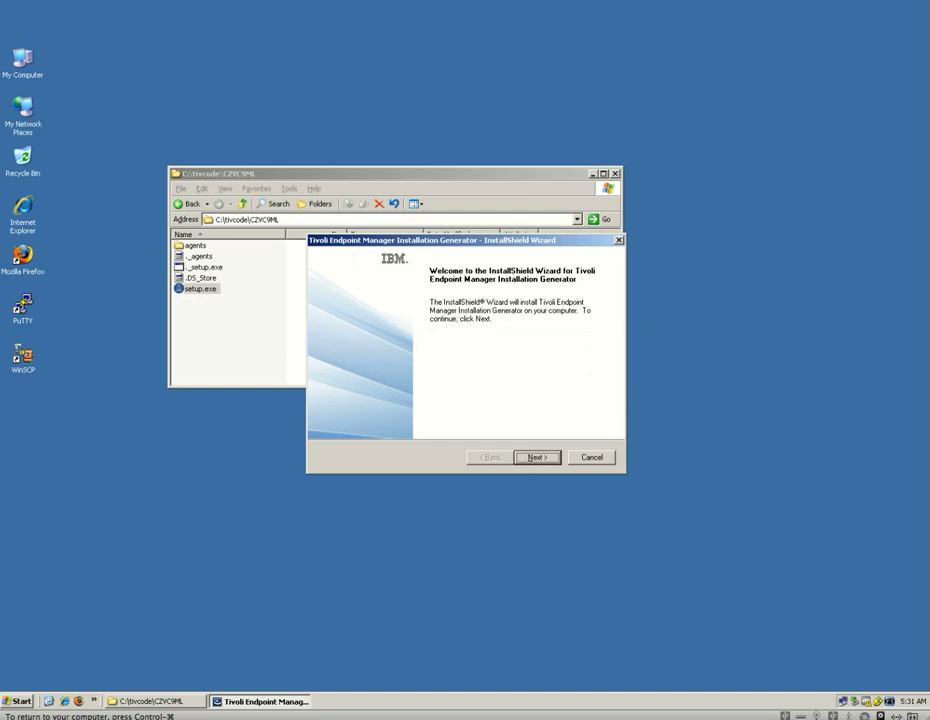
left_click(535, 457)
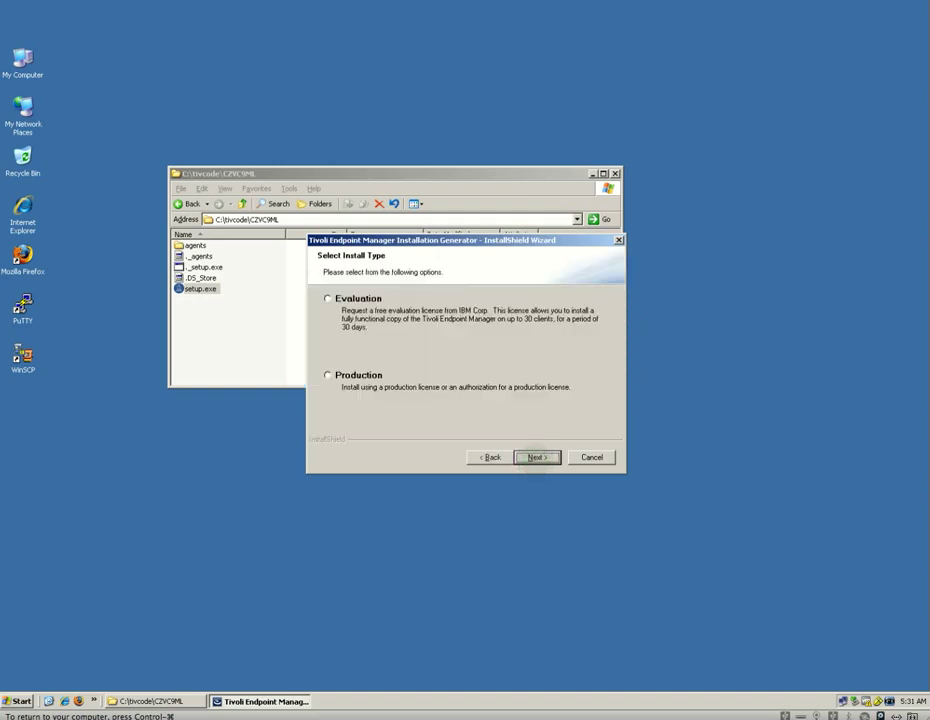
left_click(327, 298)
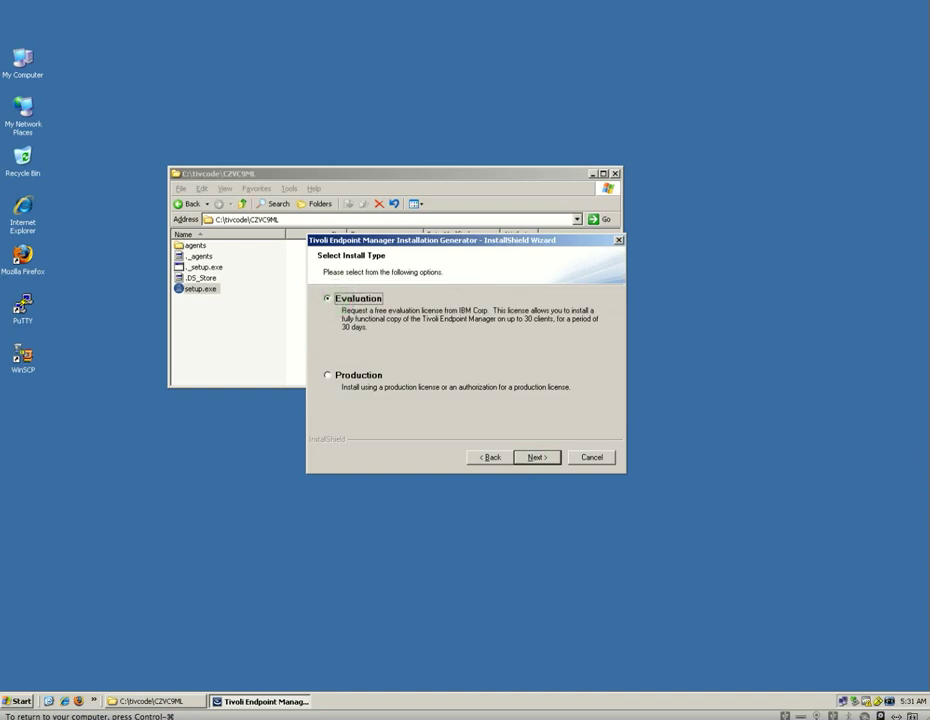
Step: Accept the license agreement terms and scroll through the license text
left_click(537, 457)
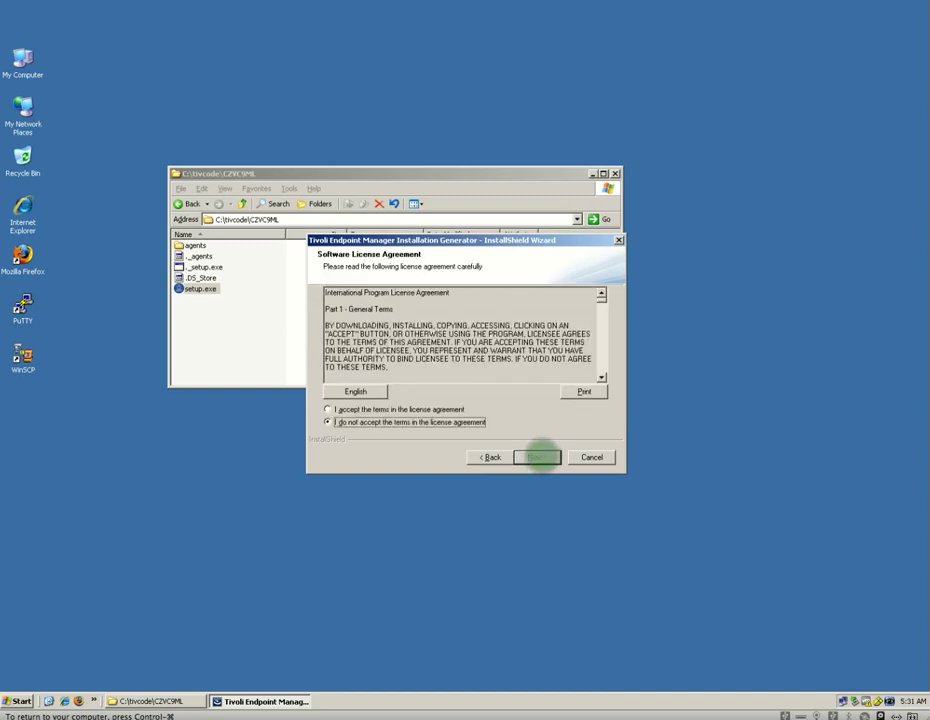
left_click(430, 409)
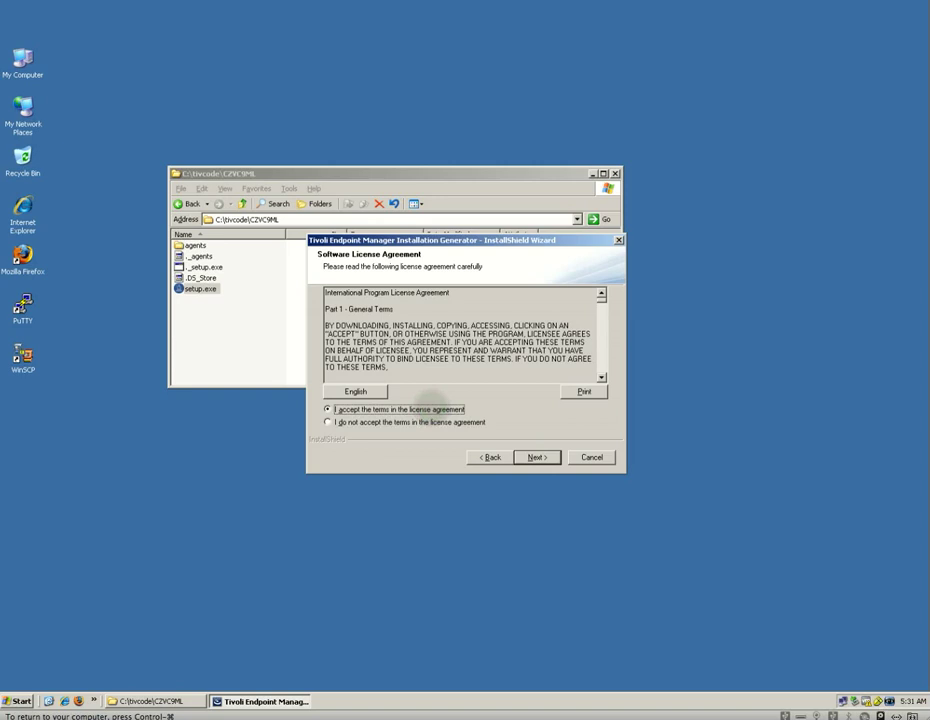
scroll(603, 293, "down", 15)
scroll(603, 293, "down", 5)
Step: Choose the Express evaluation type, installing to C:\Program Files\BigFix Enterprise with SQL Server 2005 Express
left_click(545, 457)
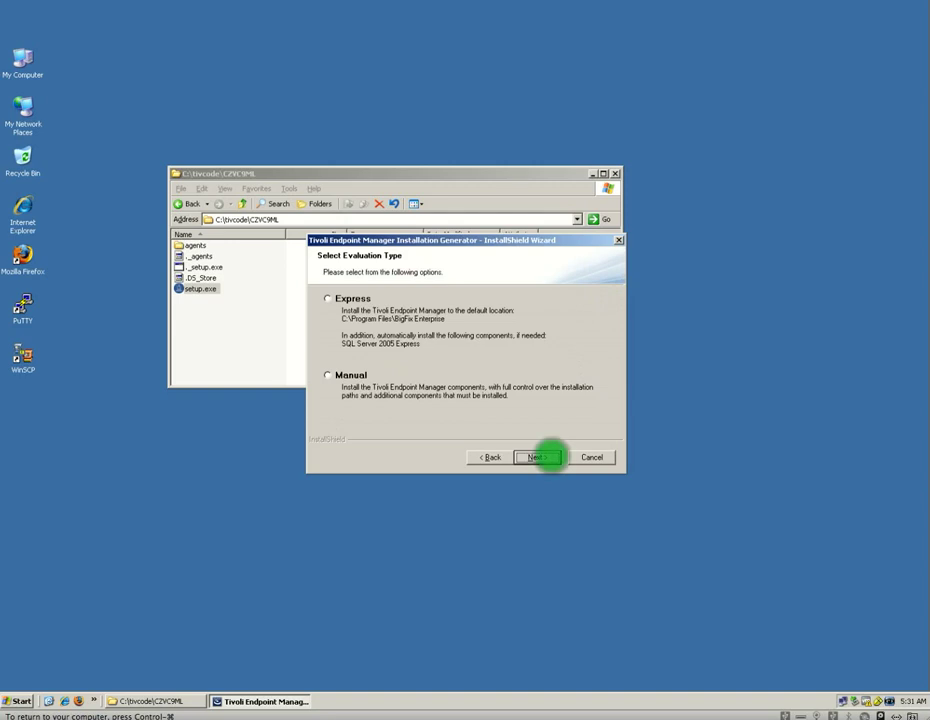
left_click(327, 298)
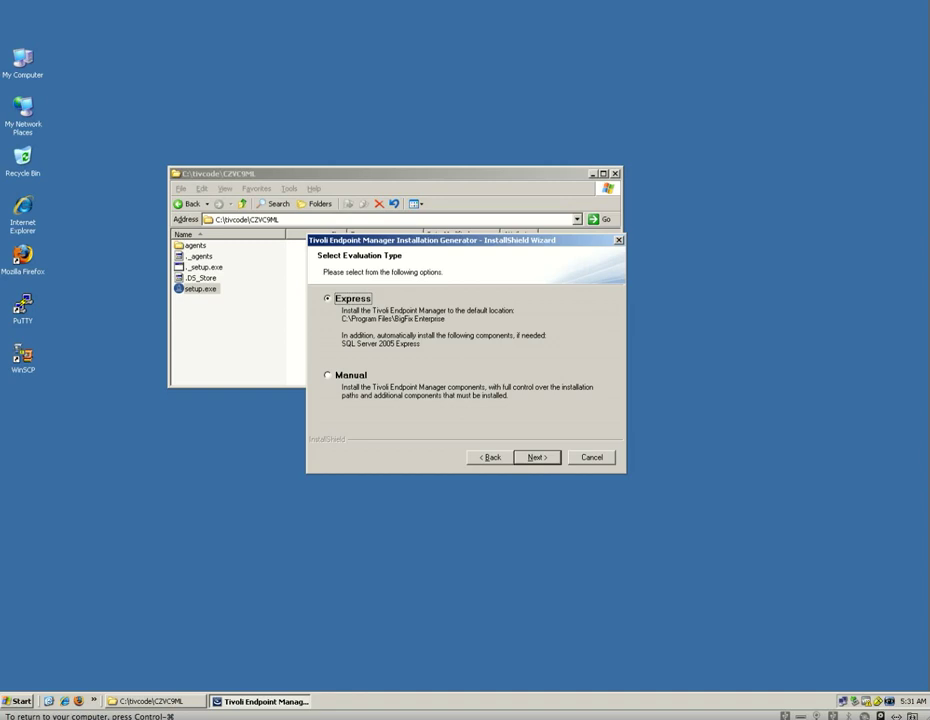
Step: Keep server port 52311, and enter the admin's name, e-mail and organization 'TeamSwift Solutions'
left_click(533, 454)
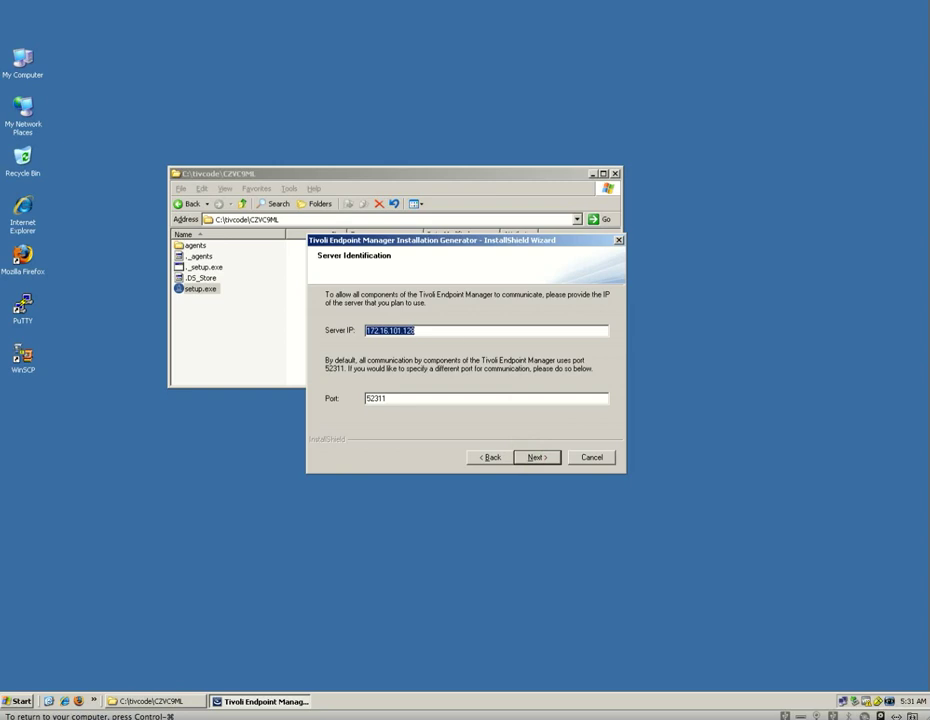
left_click(537, 457)
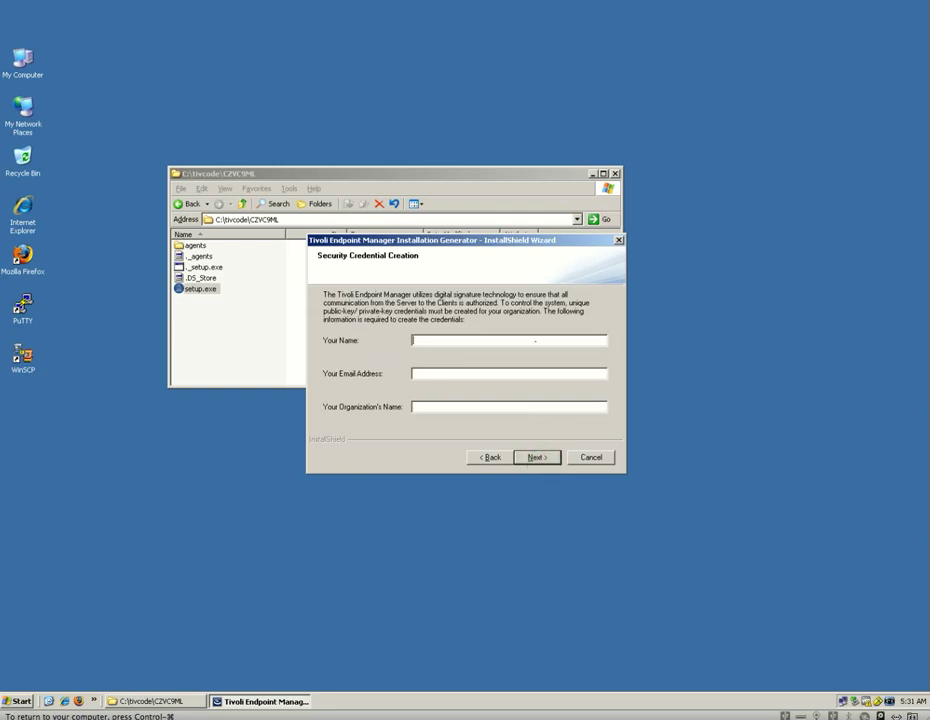
key("Tab")
key("Tab")
type("Team")
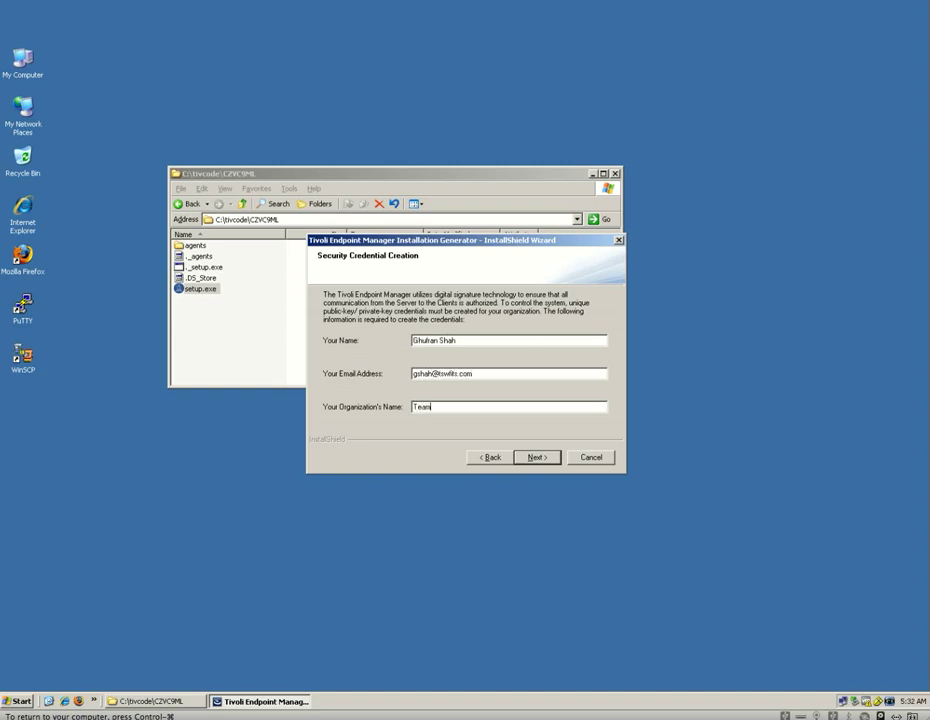
type("Swift Solutions")
left_click(538, 457)
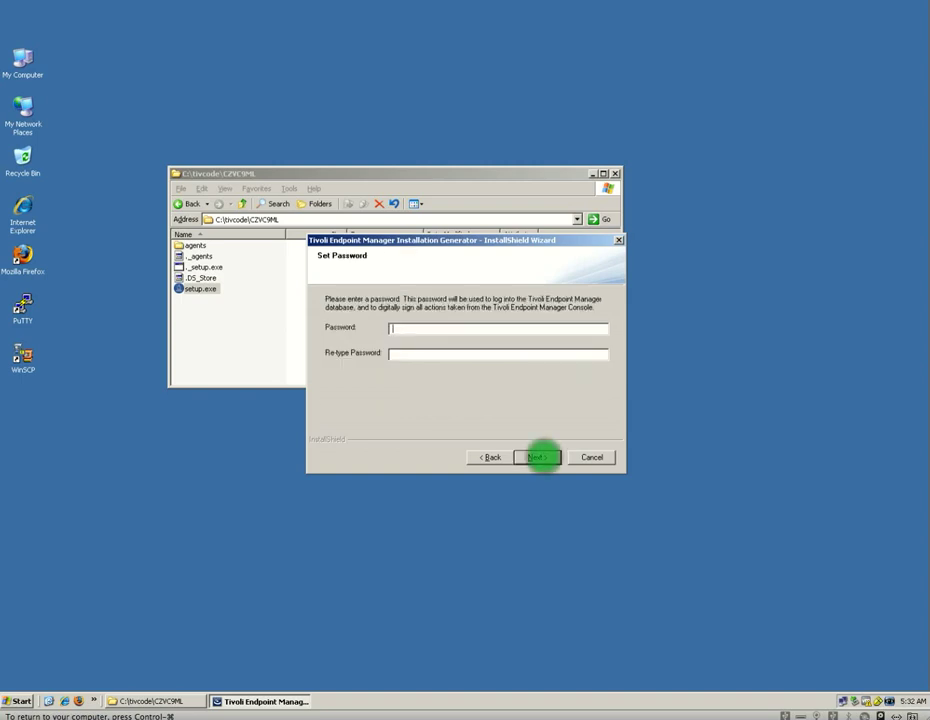
Step: Enter and confirm the database password, then continue the server installation
type("*******")
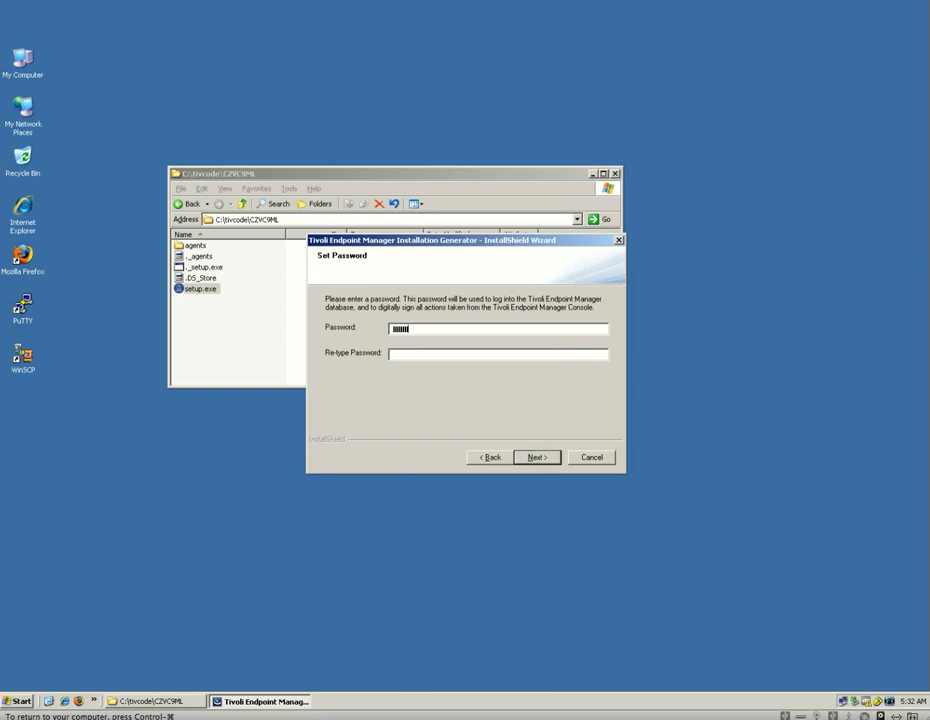
key("Tab")
type("*******")
left_click(522, 459)
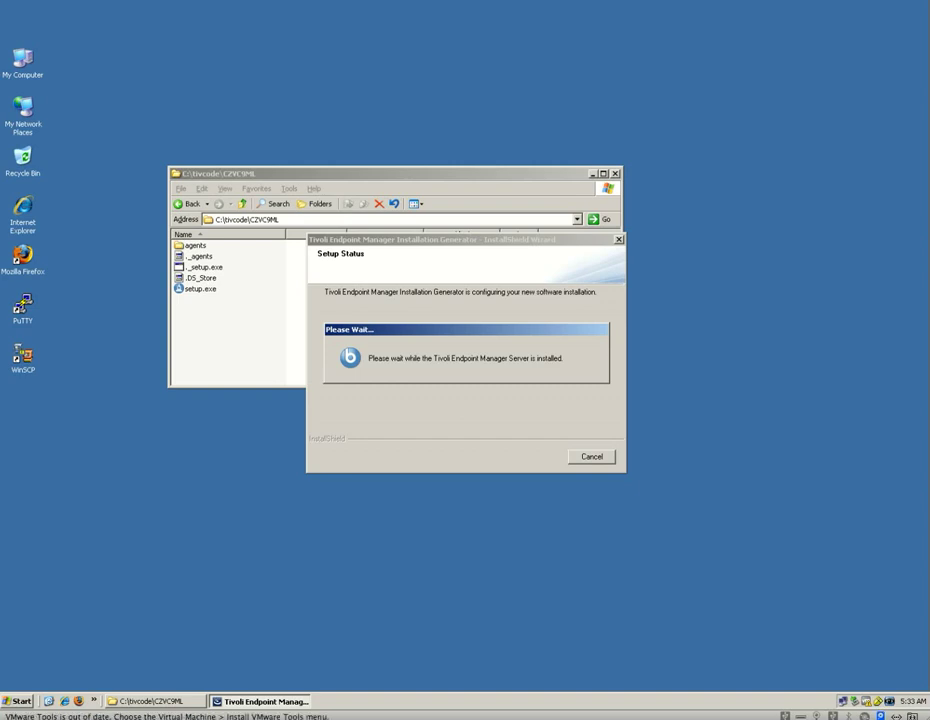
Step: Open Task Manager's CPU and memory graphs and place the window at the lower right, beside the installer
right_click(590, 700)
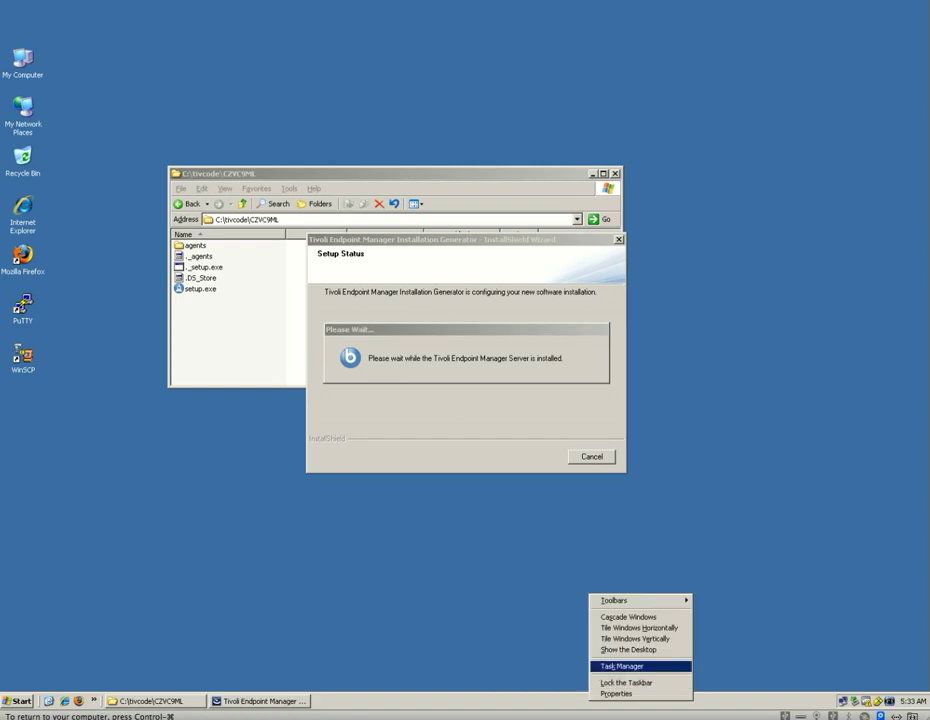
left_click(618, 666)
left_click(297, 198)
left_click_drag(297, 169, 342, 189)
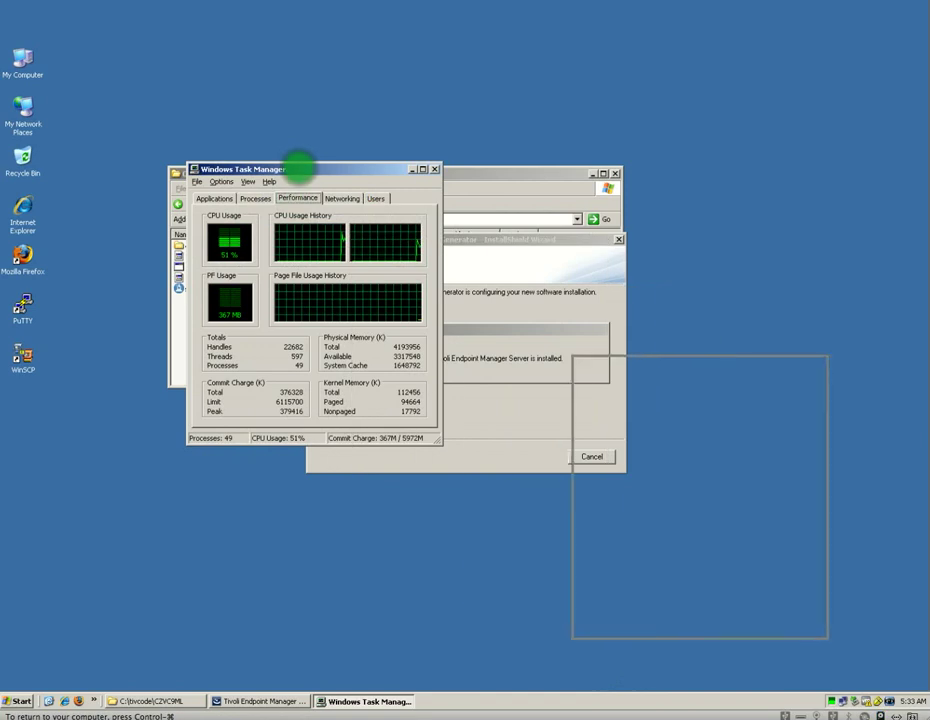
left_click_drag(685, 361, 755, 374)
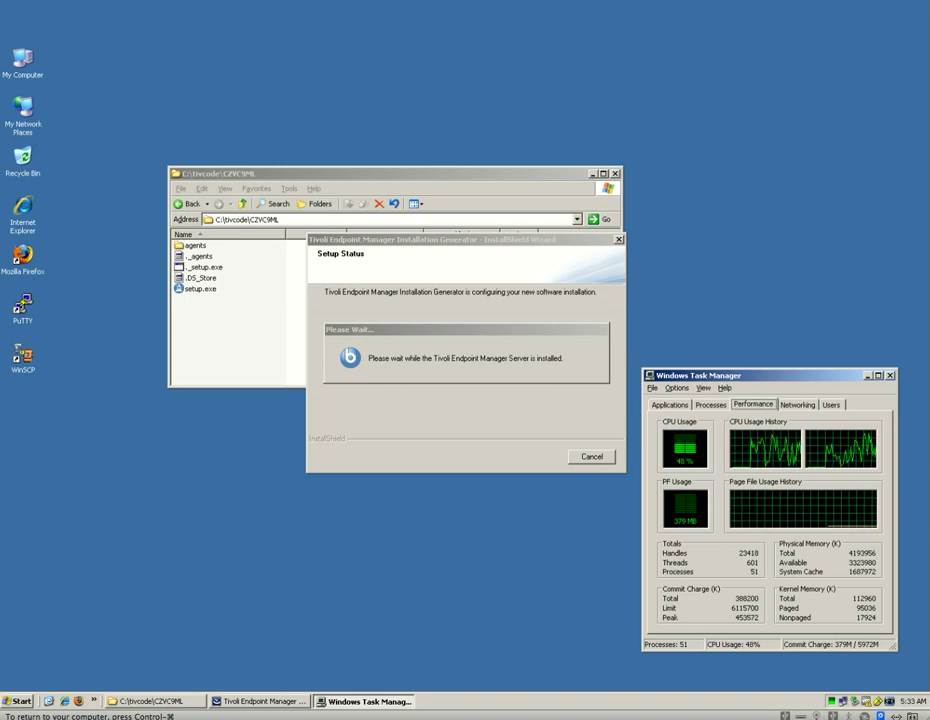
key("super")
left_click(17, 701)
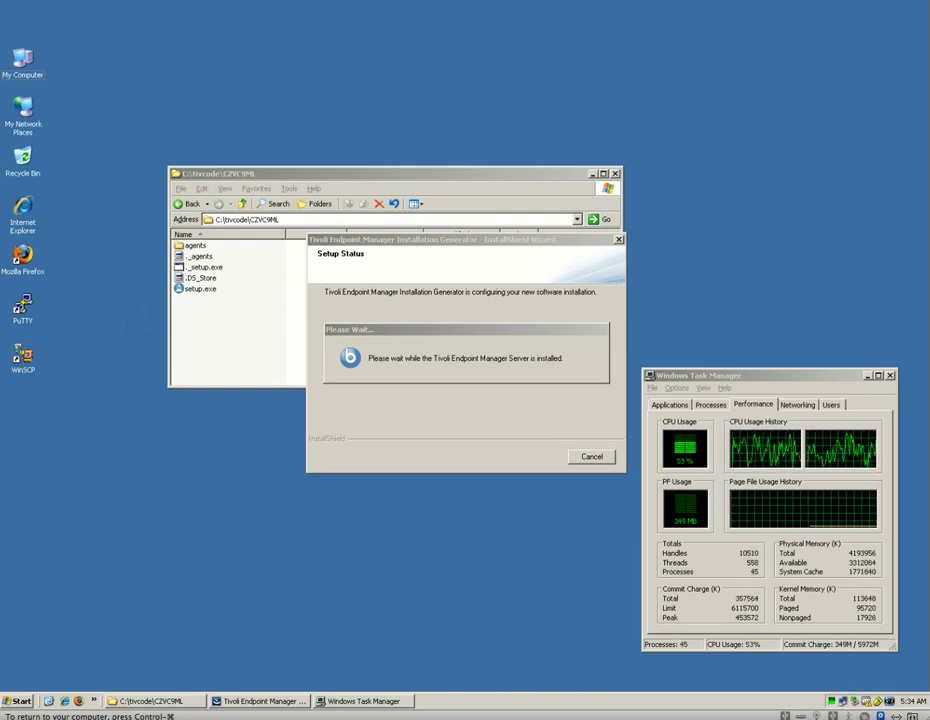
Step: Hide Task Manager, let installation complete, and finish with the Installation Guide launching
left_click(866, 375)
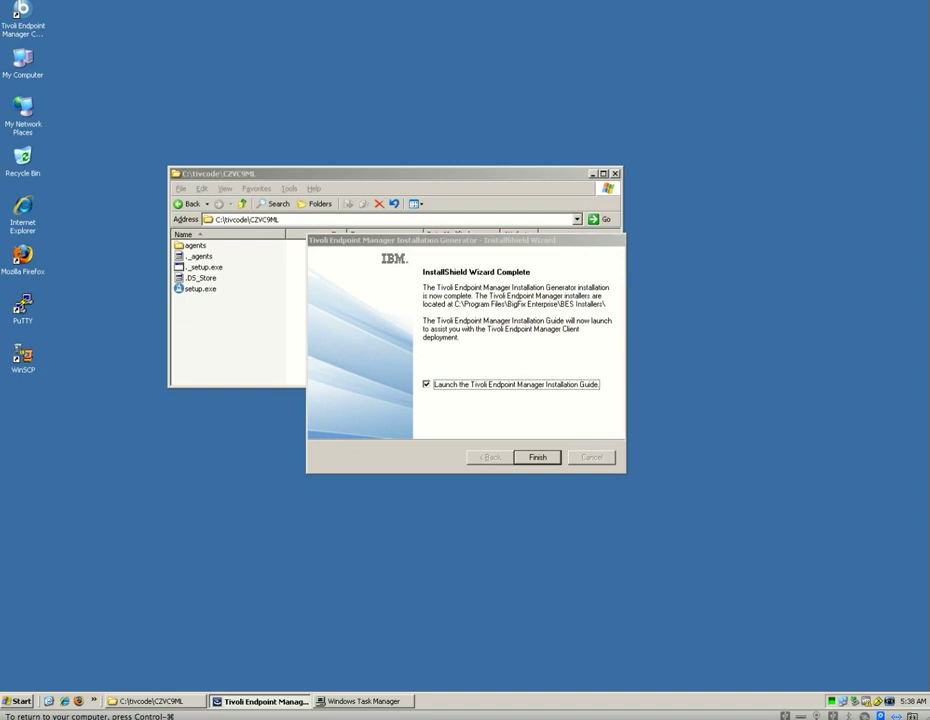
left_click(537, 457)
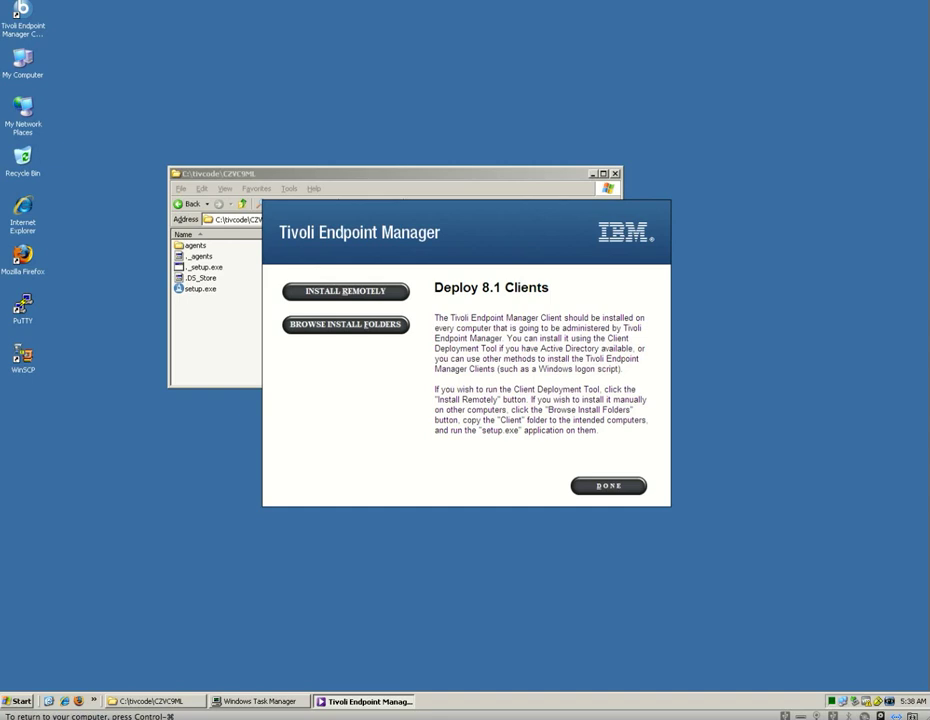
mouse_move(363, 295)
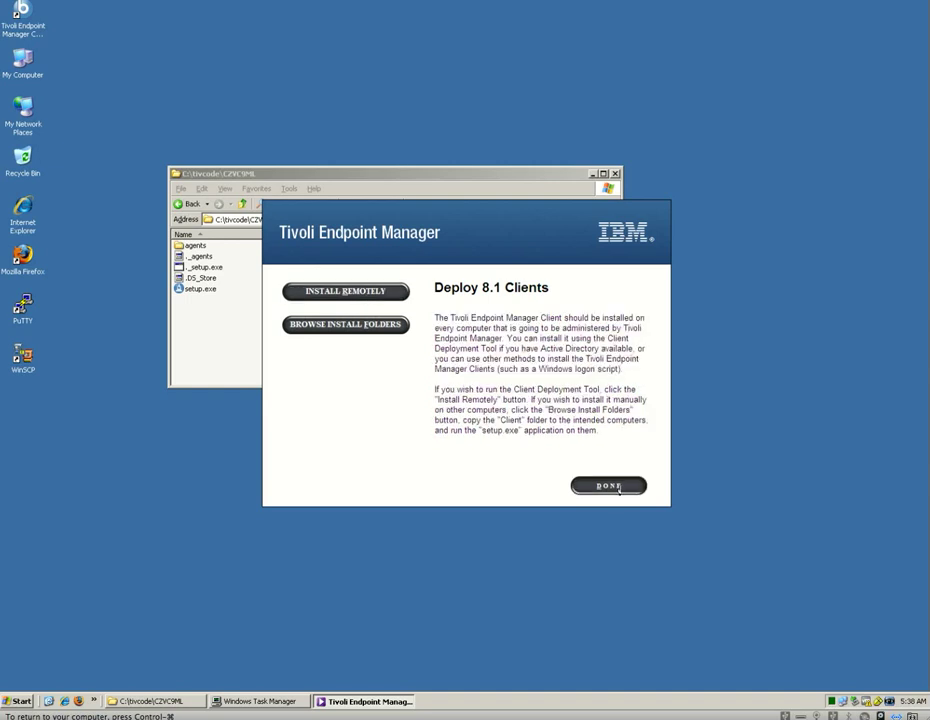
Step: Complete the client deployment step, launch the console and connect to the bfenterprise database
left_click(614, 487)
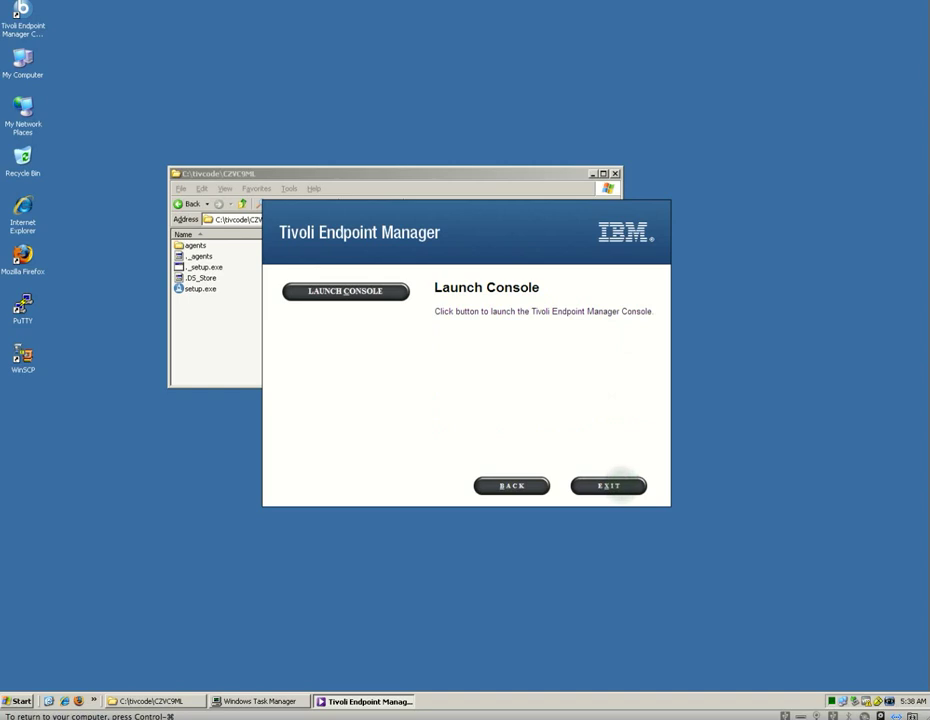
left_click(343, 291)
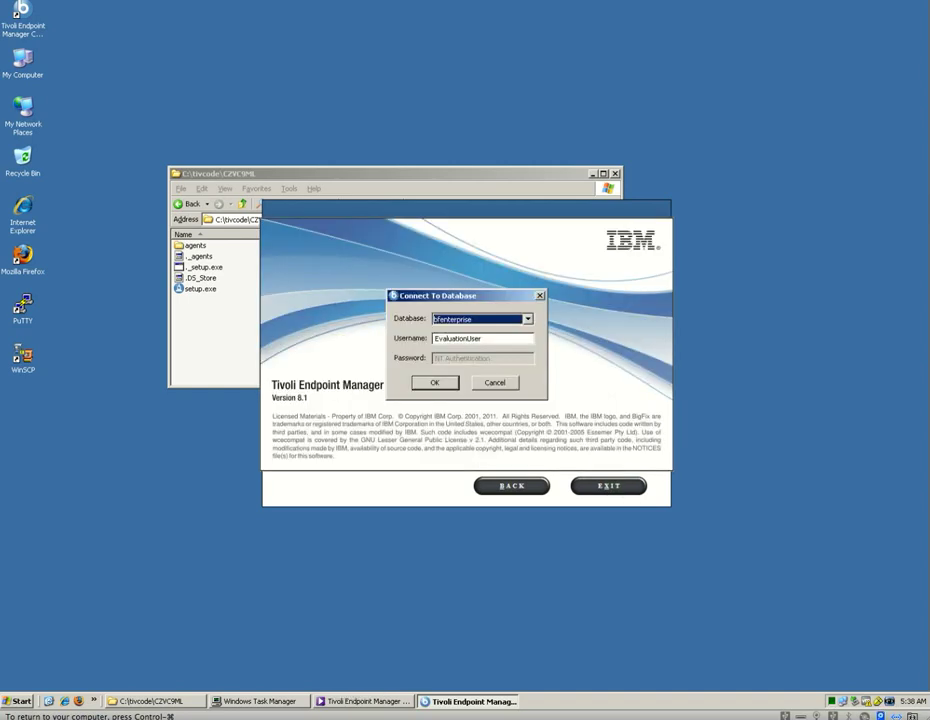
left_click(444, 382)
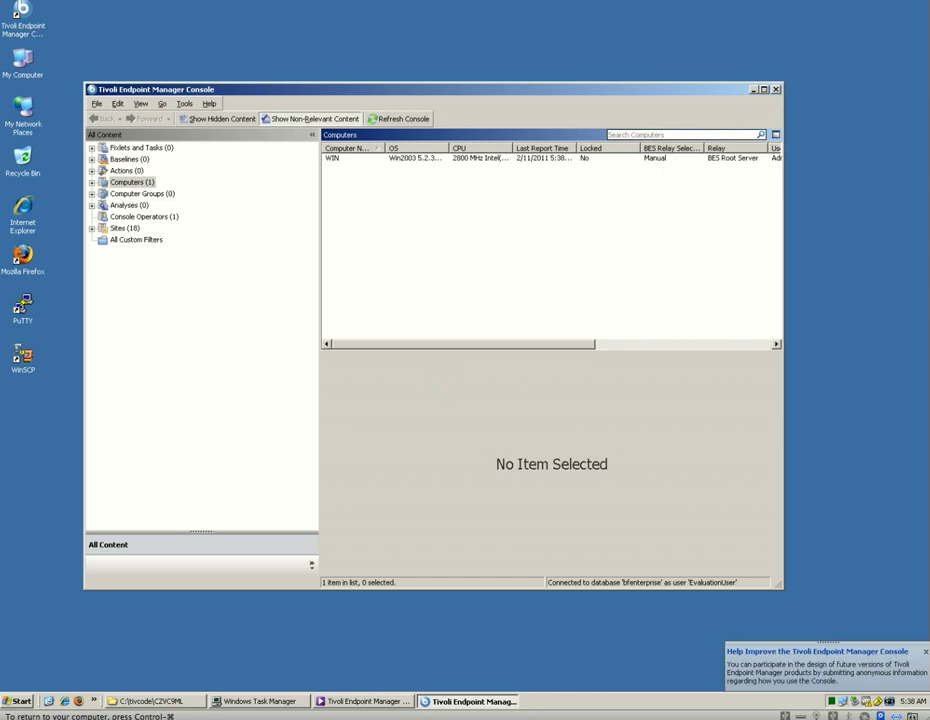
Step: Bring the Installation Guide forward and exit it, leaving only the console open
left_click(355, 701)
left_click(607, 485)
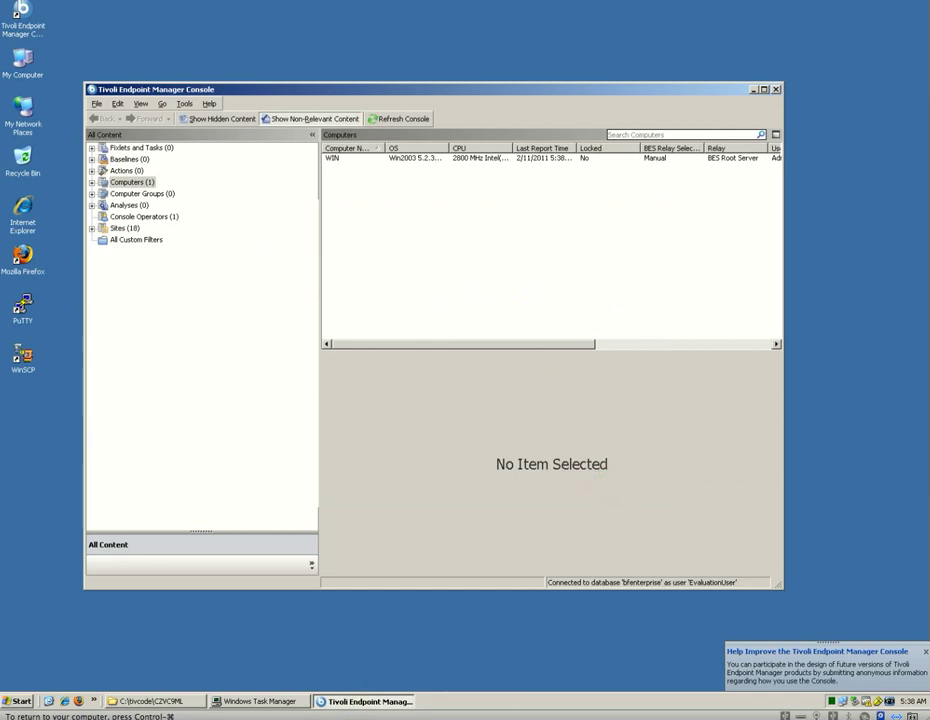